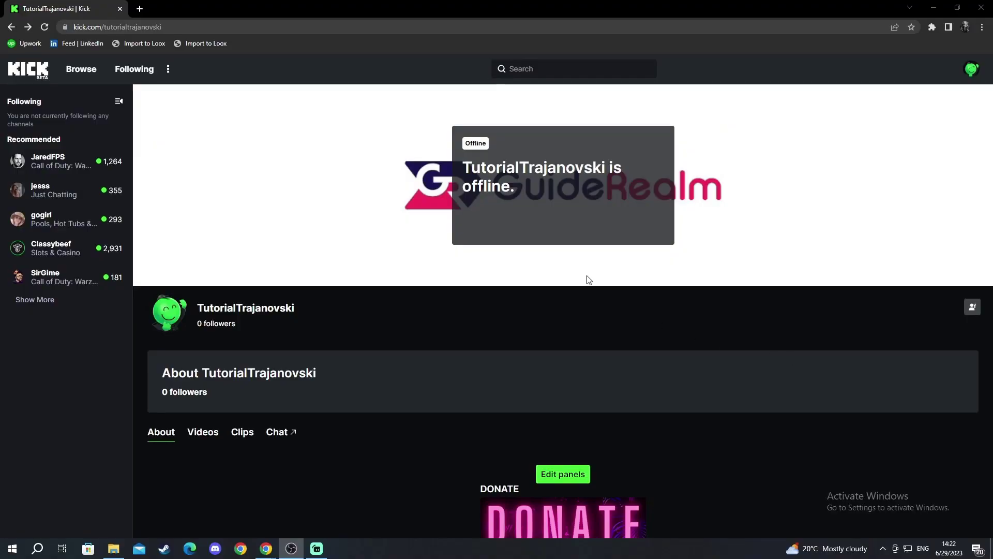
Leave the channel page for Kick's home page using the KICK logo.
click(44, 78)
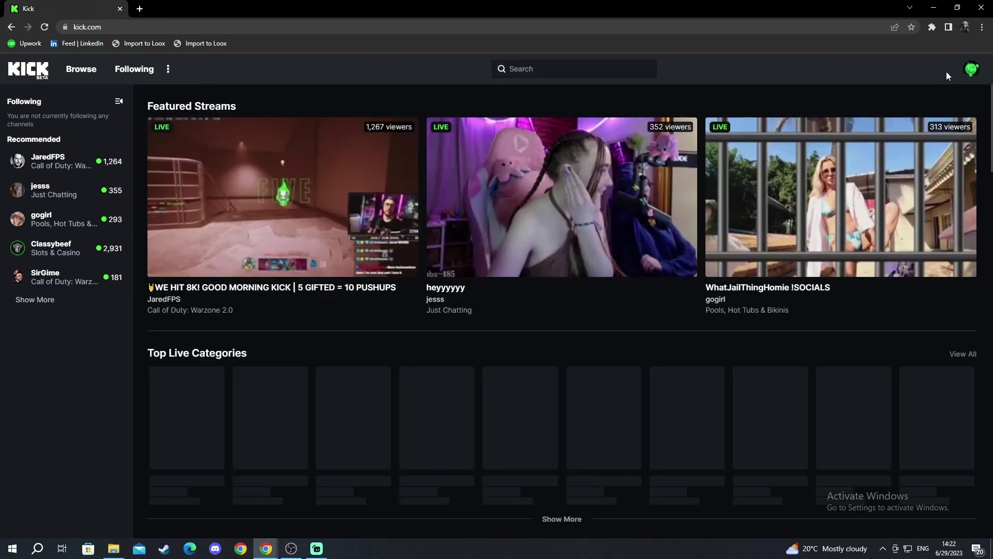
mouse_move(858, 149)
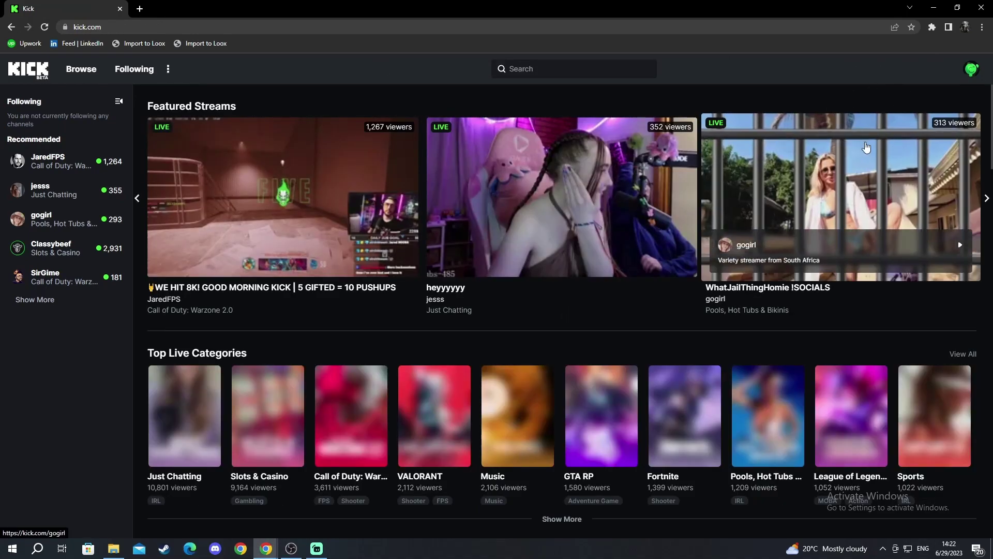
Open Kick's Creator Dashboard from the avatar menu and bring up Edit Stream Info.
click(971, 69)
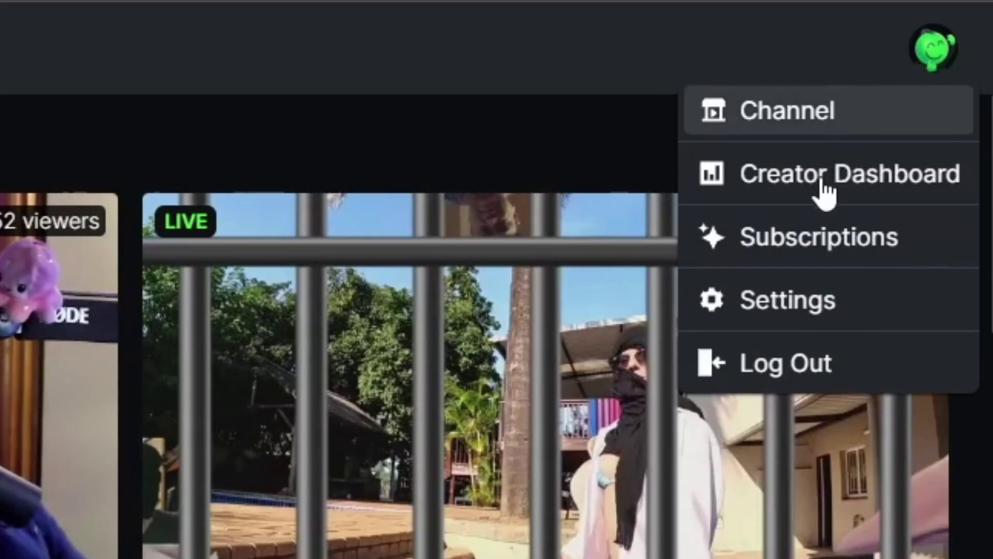
click(931, 113)
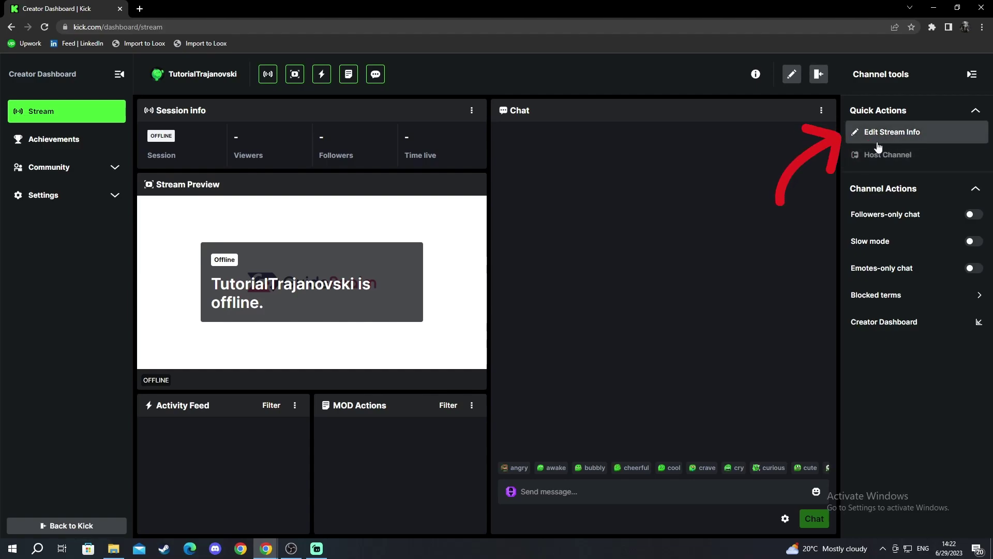
click(877, 142)
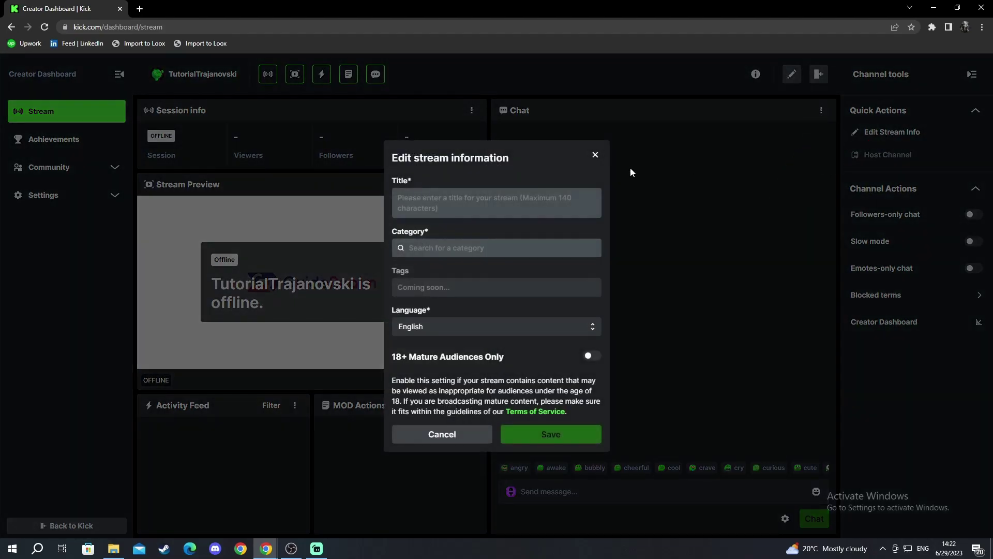
Review the empty stream title, keep English as the language, and cancel the form.
click(476, 196)
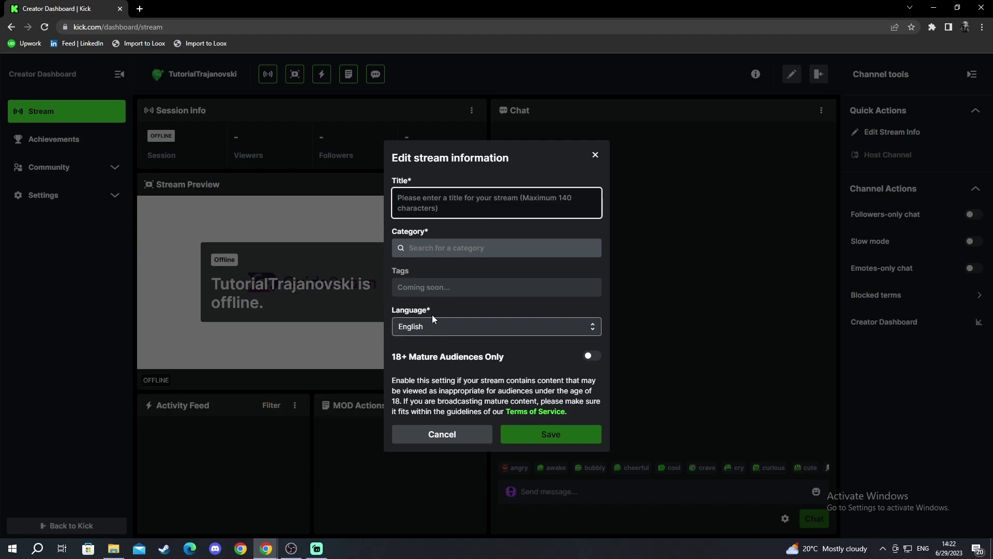
click(412, 326)
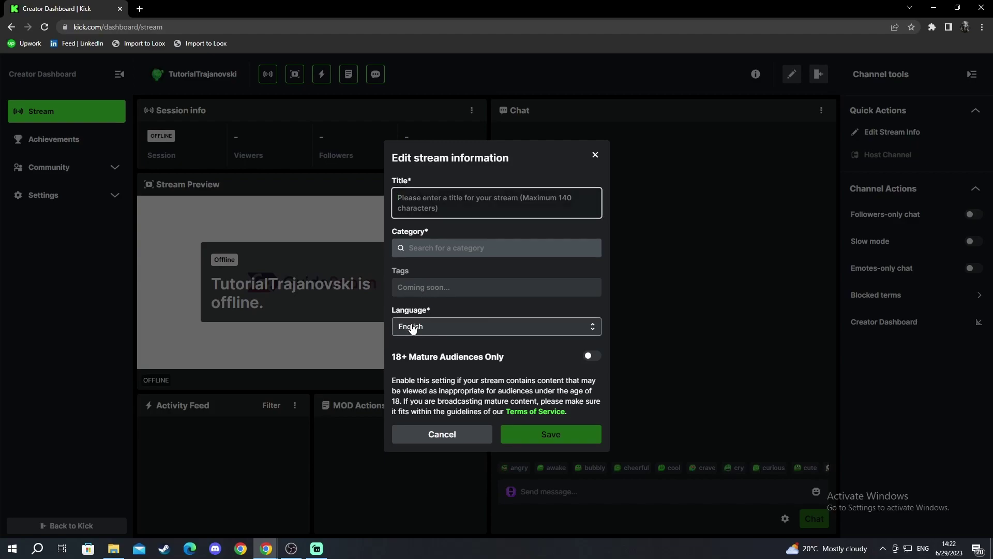
click(413, 328)
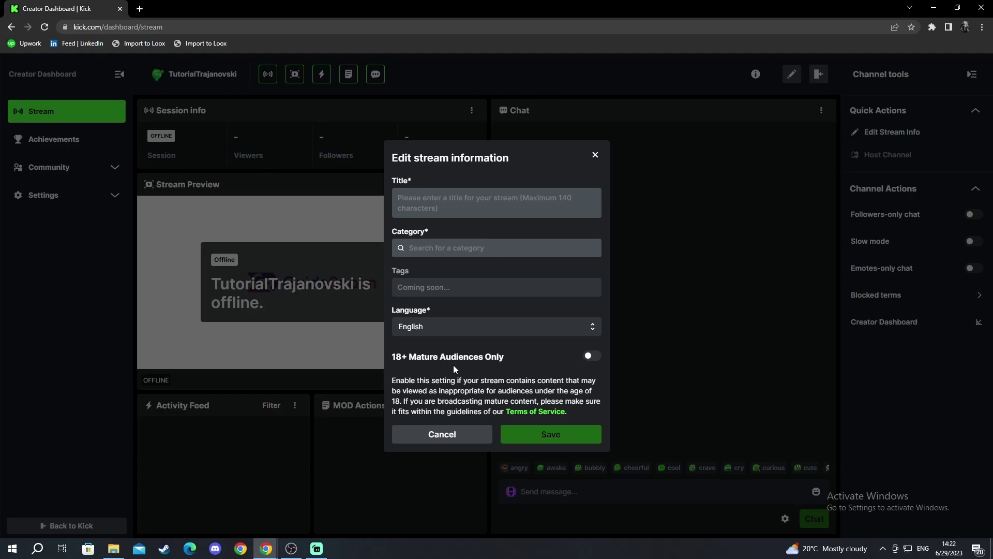
click(403, 433)
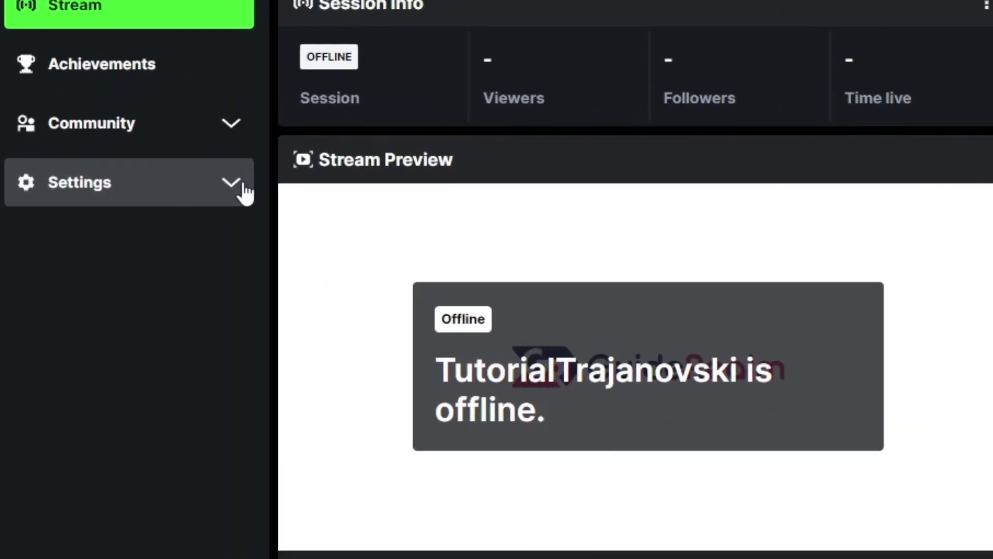
Reach Kick's Stream URL and Key page under Settings, then switch to Streamlabs Desktop.
click(288, 197)
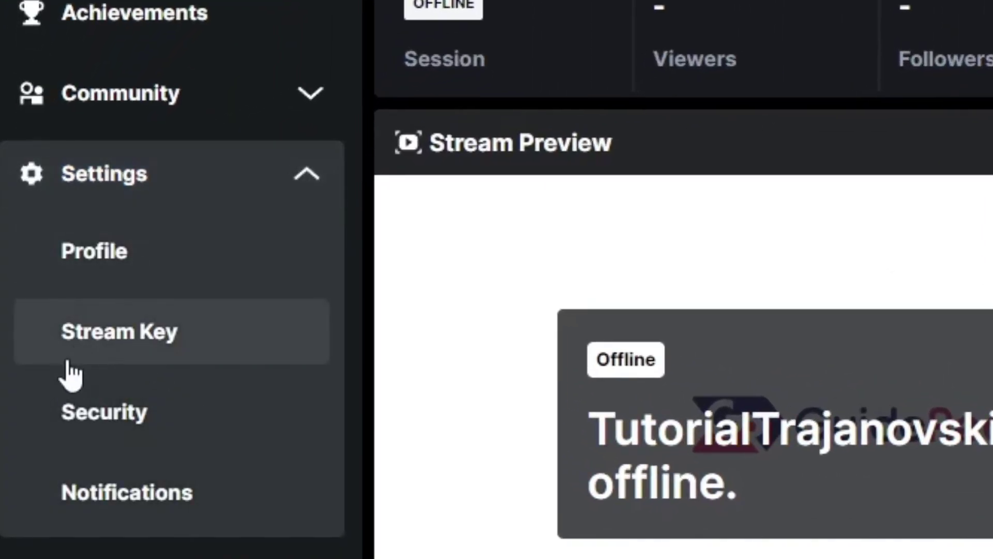
click(119, 361)
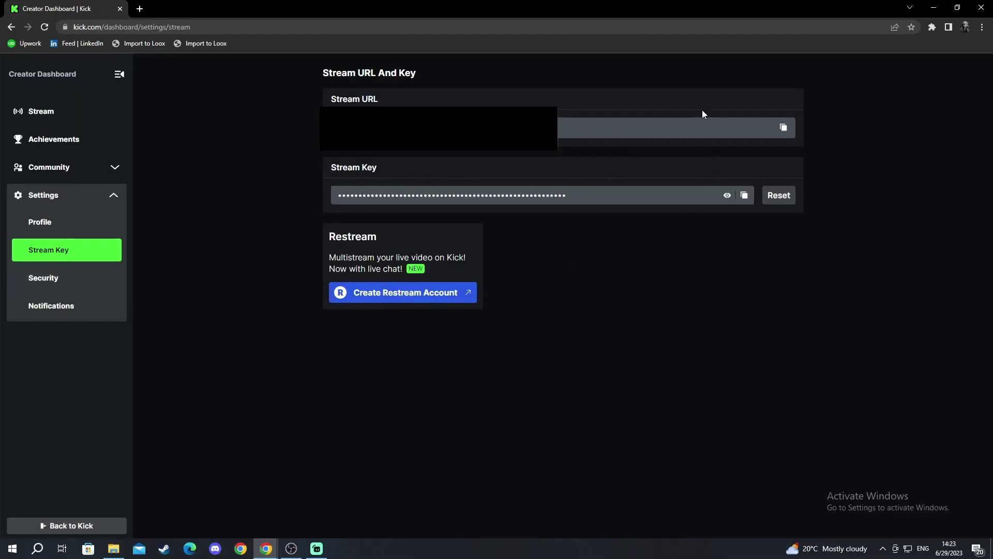
click(319, 552)
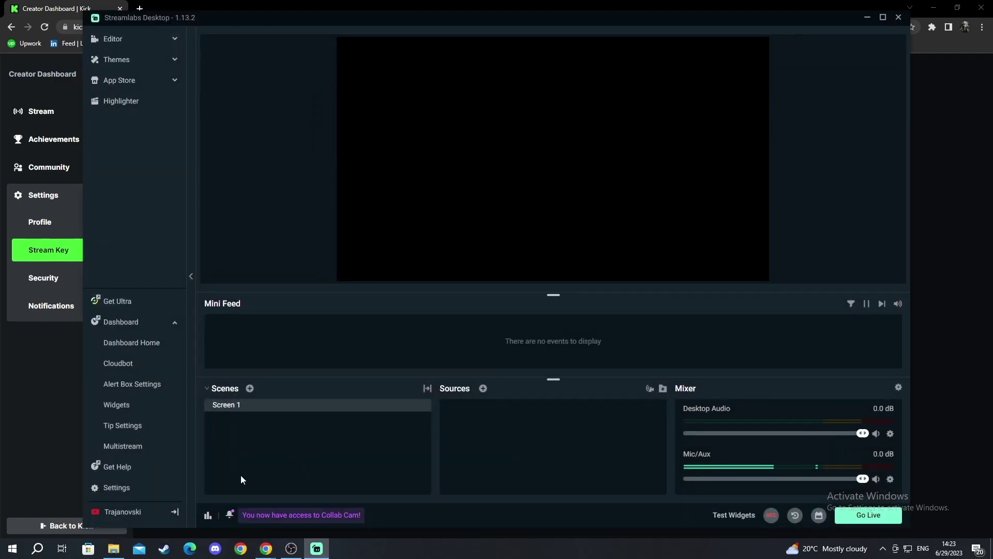
Set the Streamlabs stream type to Custom Streaming Server, check the stream key field, and save.
click(143, 492)
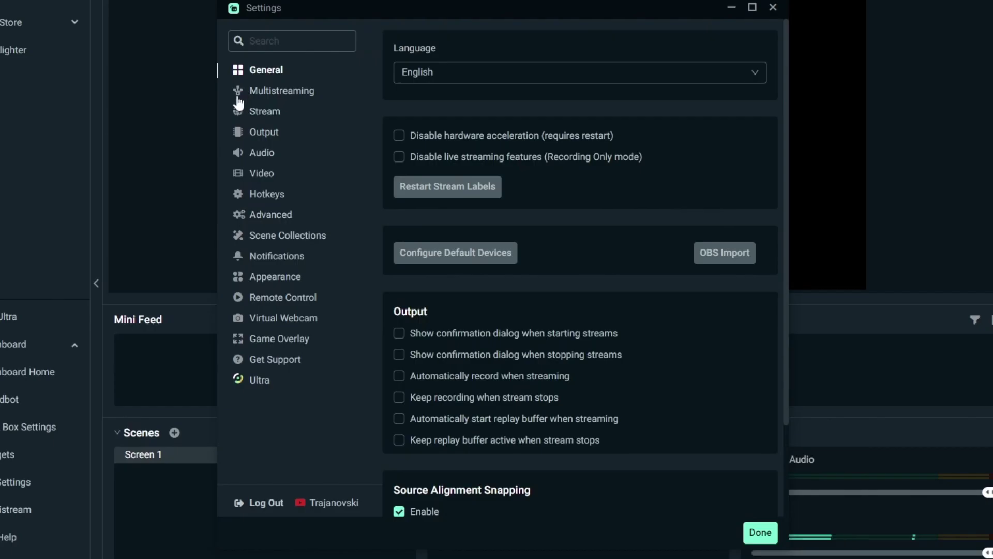
click(254, 112)
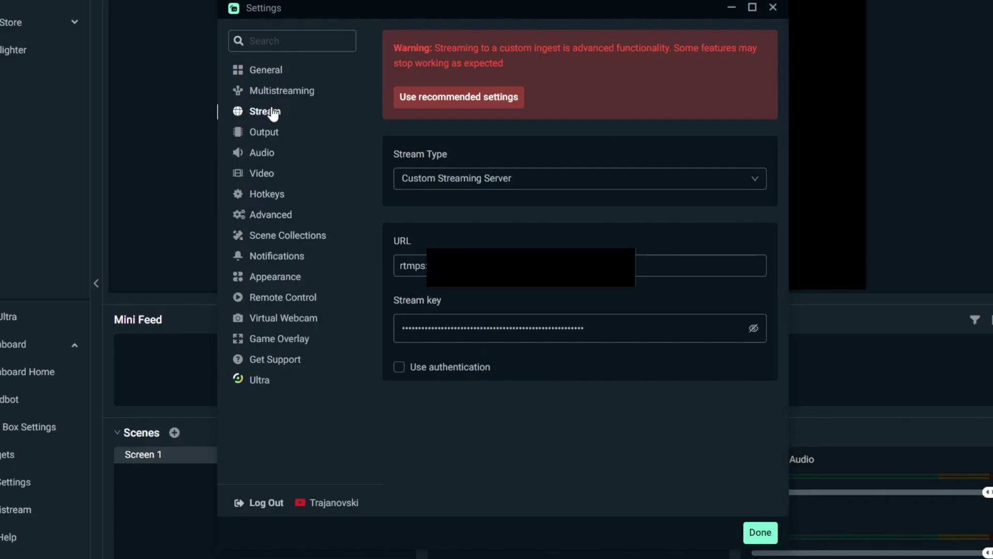
click(472, 187)
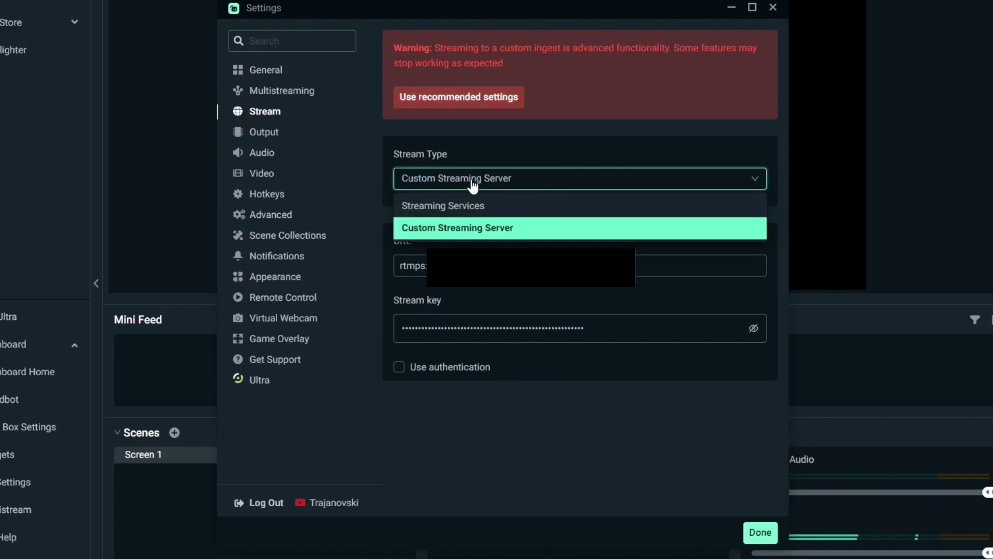
click(435, 233)
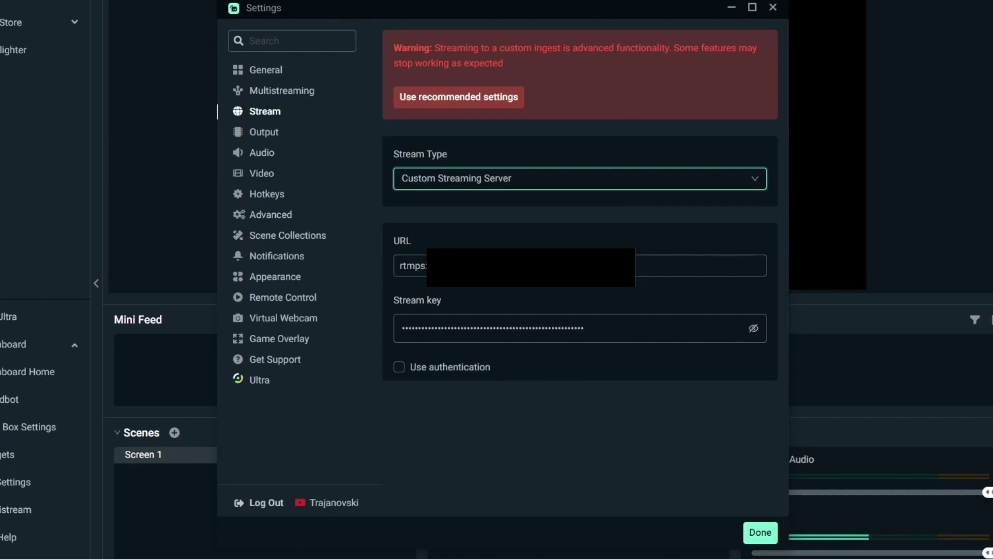
click(515, 335)
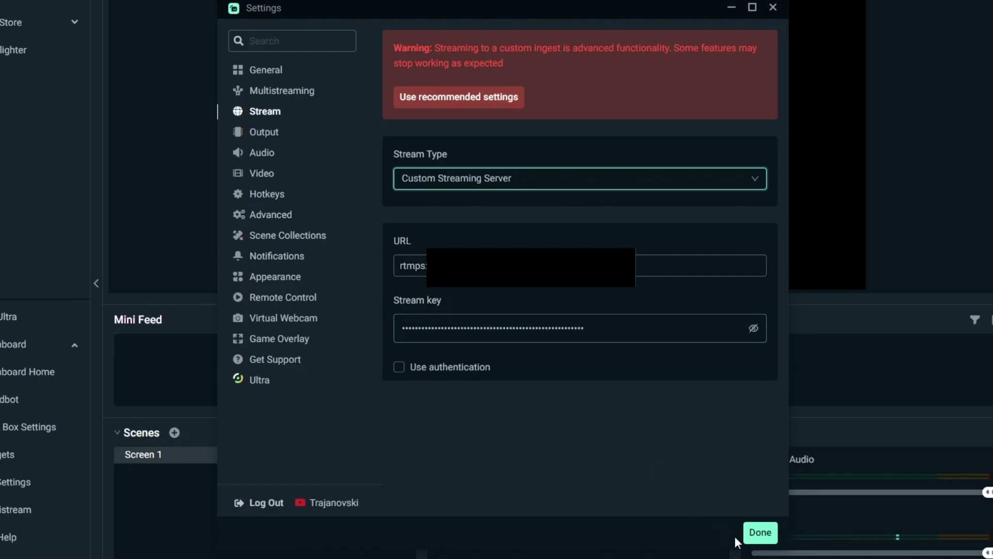
click(754, 533)
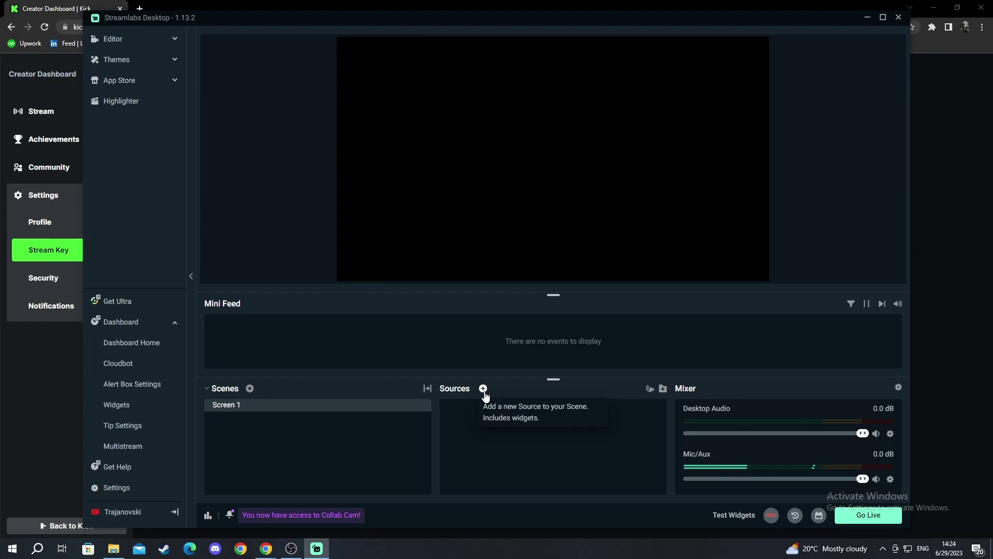
Start adding a new source to Screen 1 from the Sources + button.
click(593, 294)
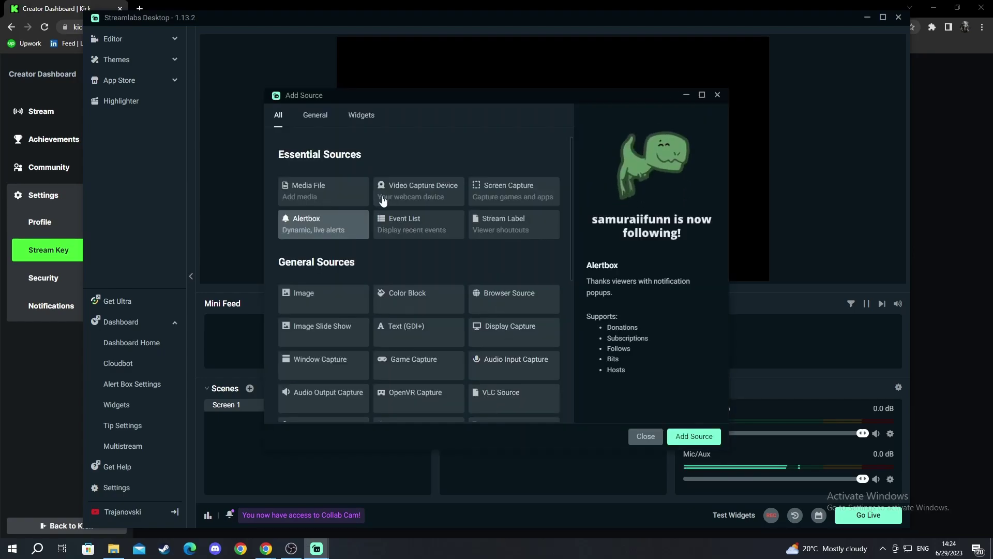
Add a Display Capture source capturing Display 1 (Primary Monitor).
scroll(392, 231, down, 5)
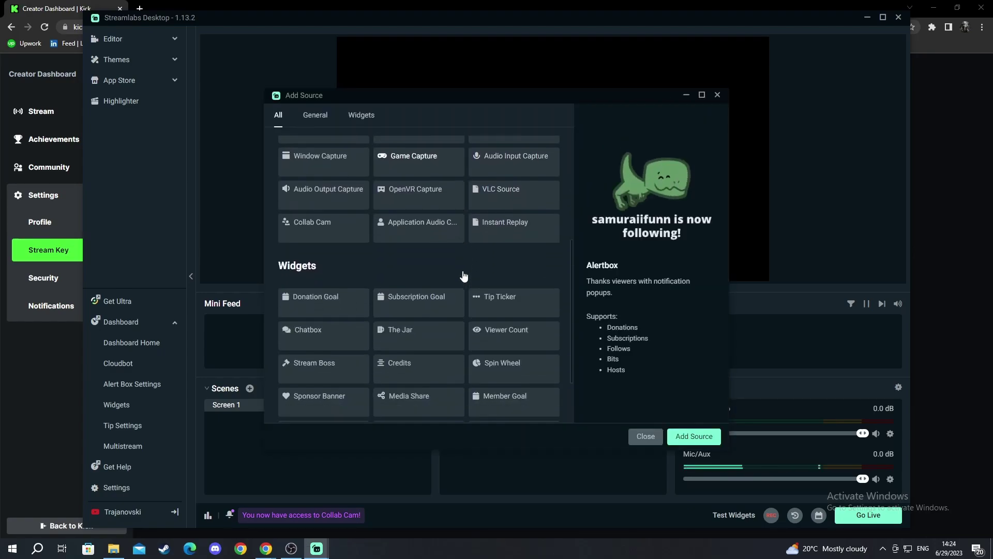
scroll(464, 275, up, 5)
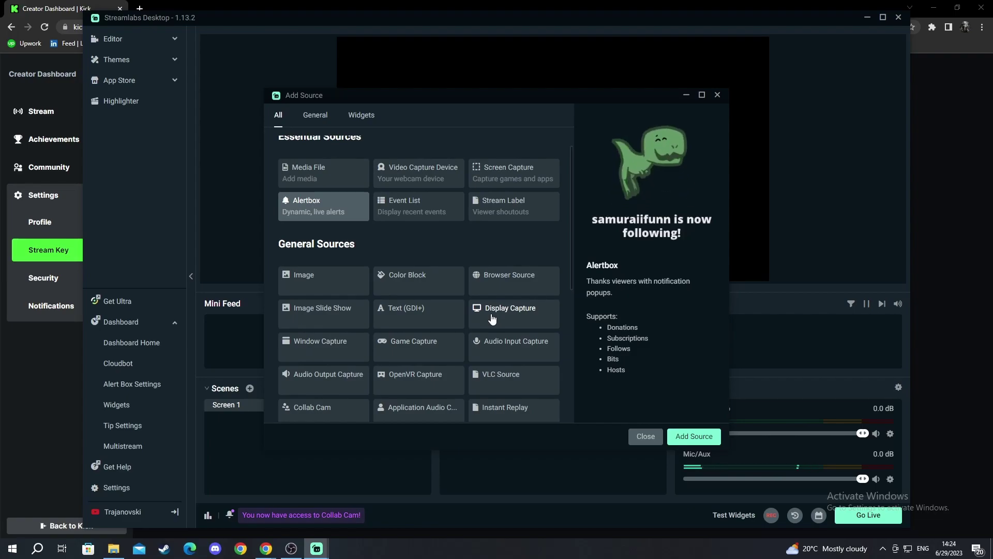
click(492, 319)
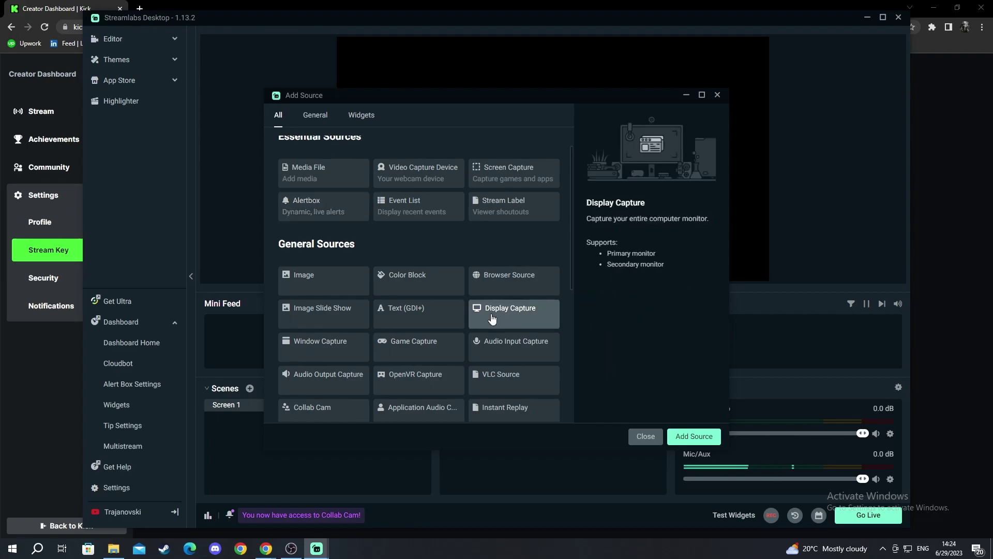
click(671, 438)
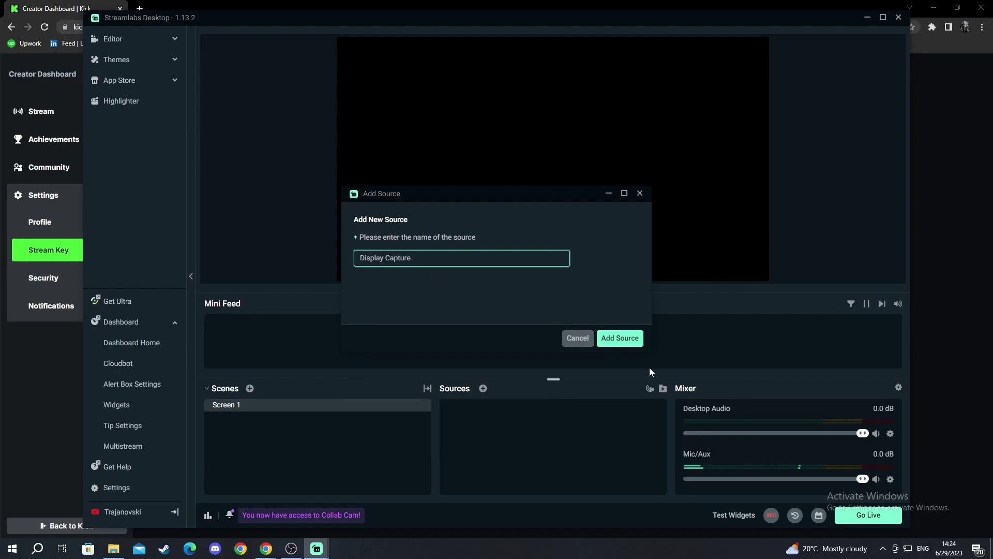
click(621, 339)
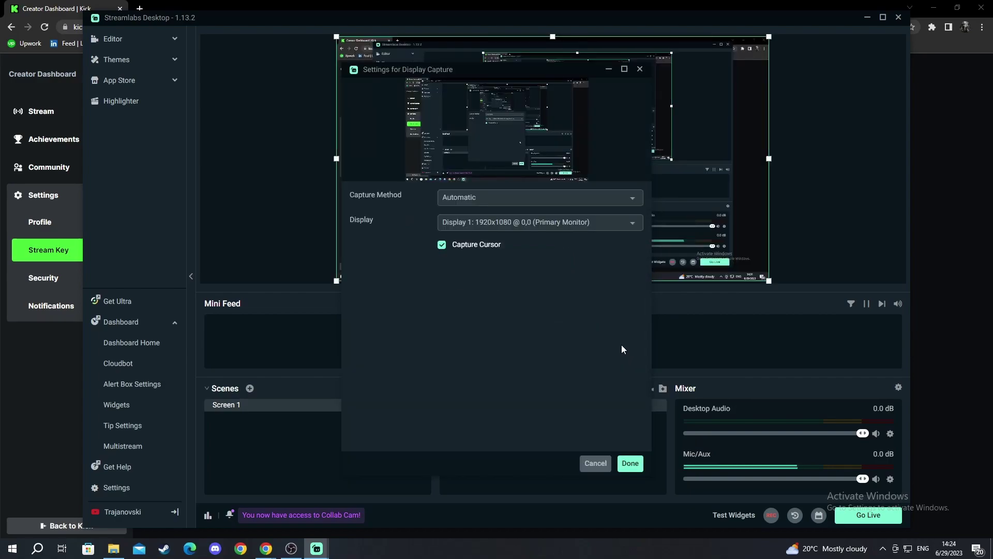
click(471, 223)
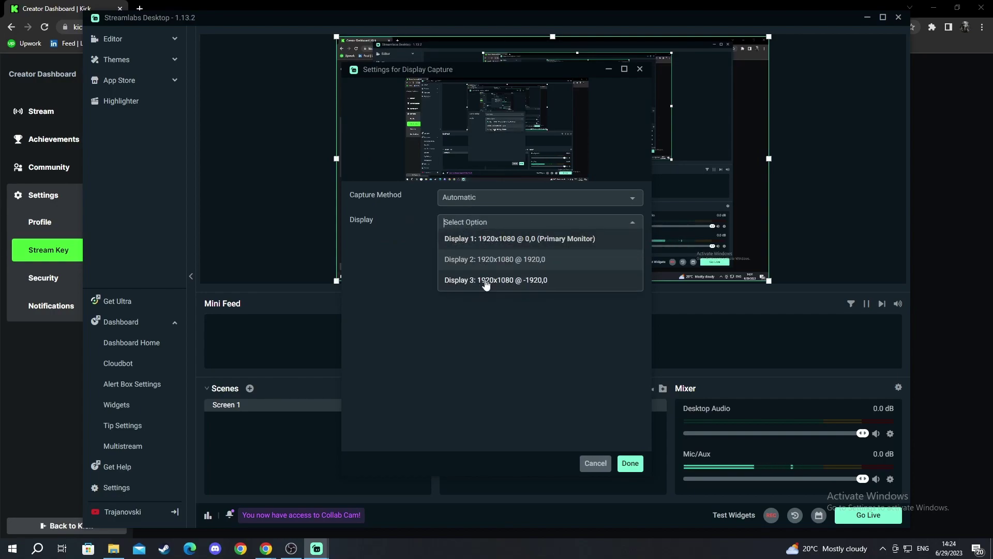
click(501, 242)
click(630, 464)
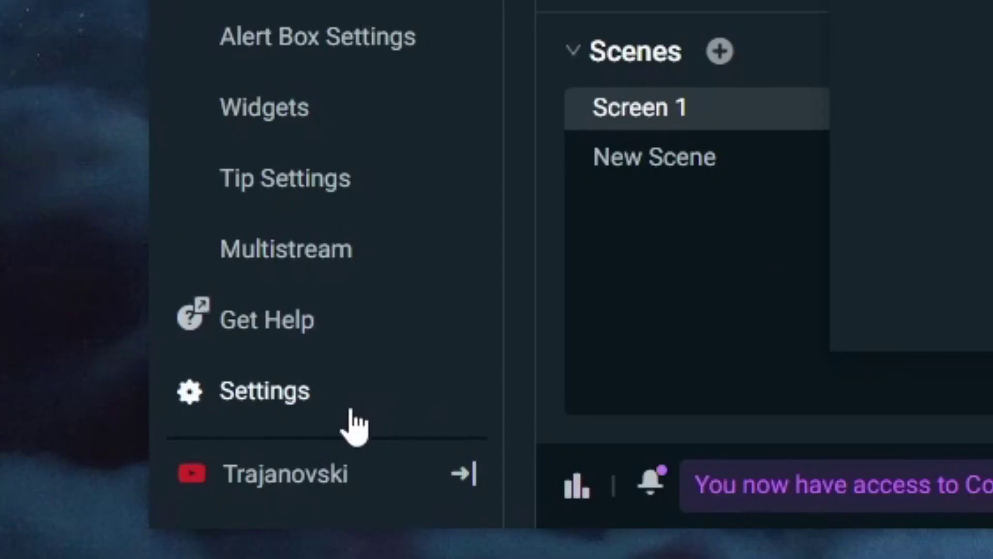
Configure the Custom Streaming Server with Kick's stream URL and pasted stream key, then save.
click(142, 491)
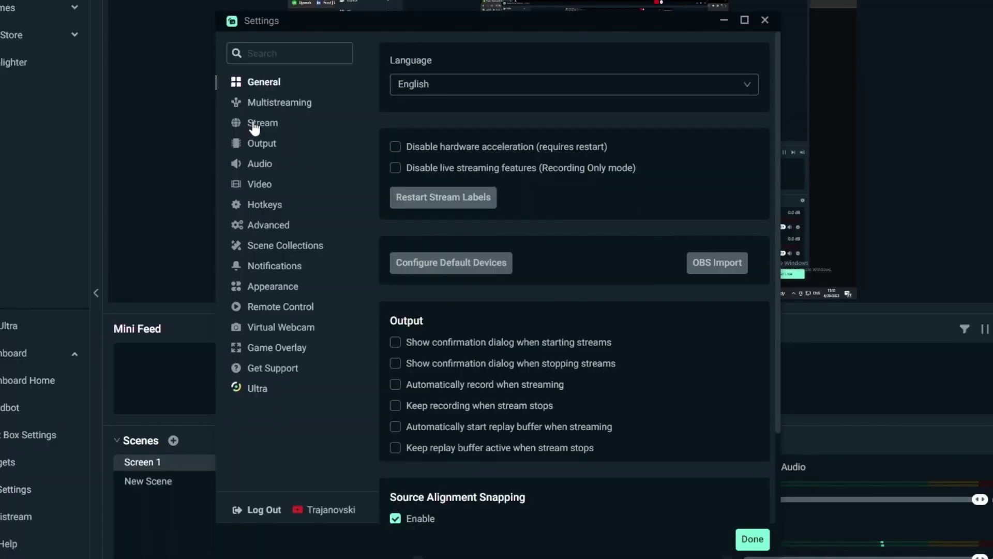
click(254, 124)
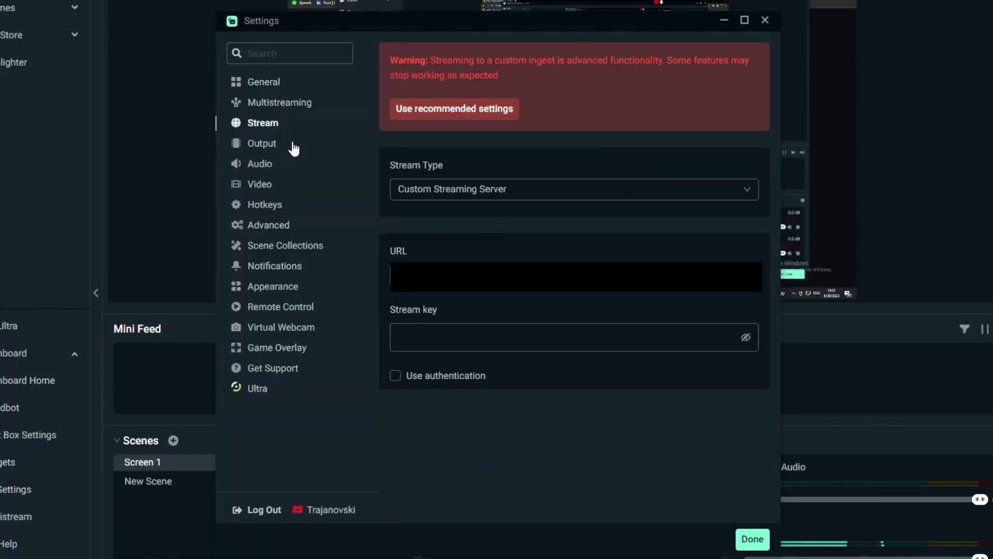
click(441, 197)
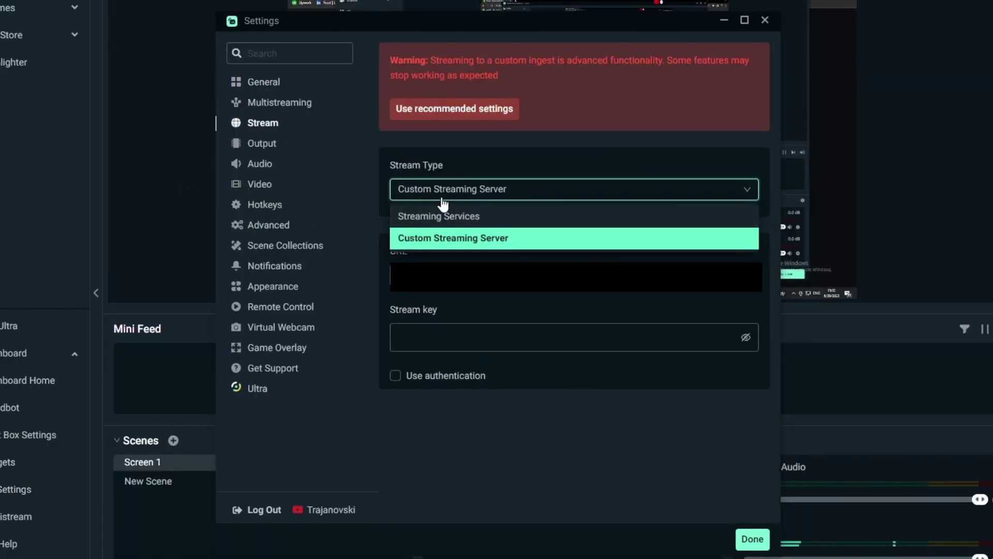
click(518, 246)
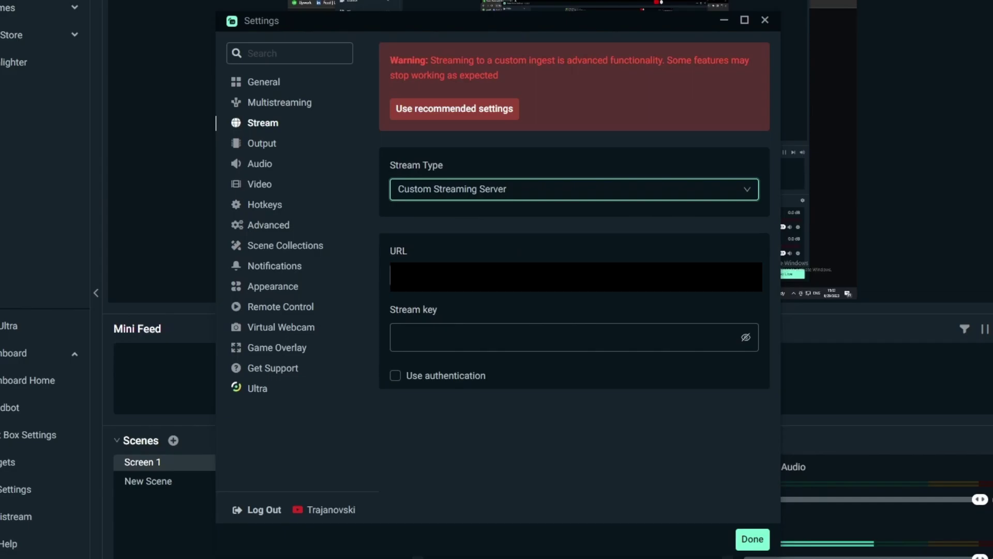
click(504, 277)
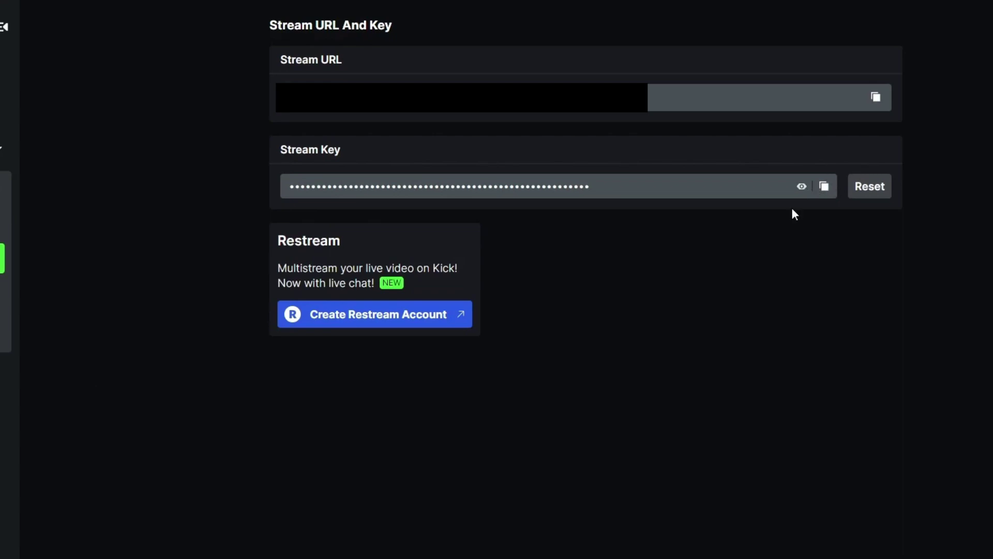
click(331, 543)
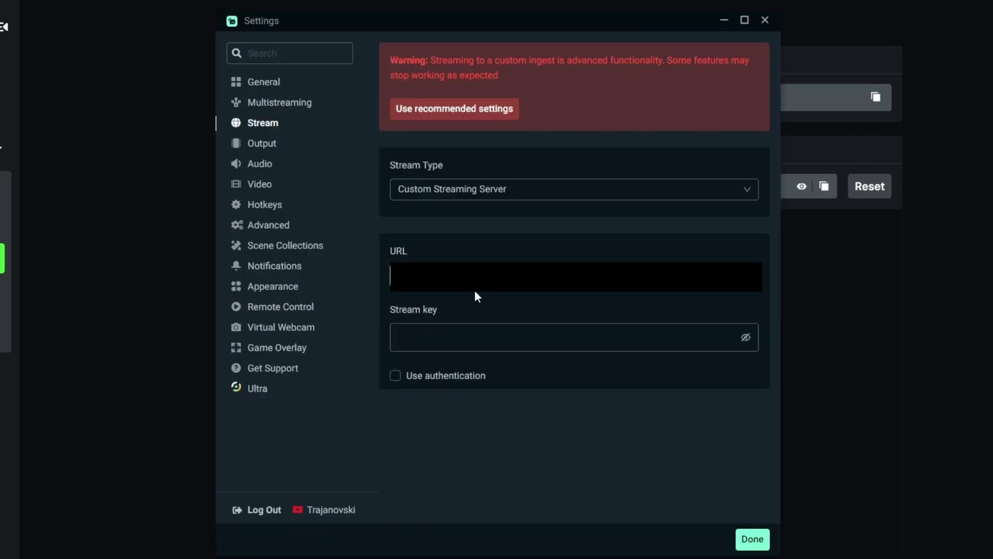
click(481, 337)
key(ctrl+v)
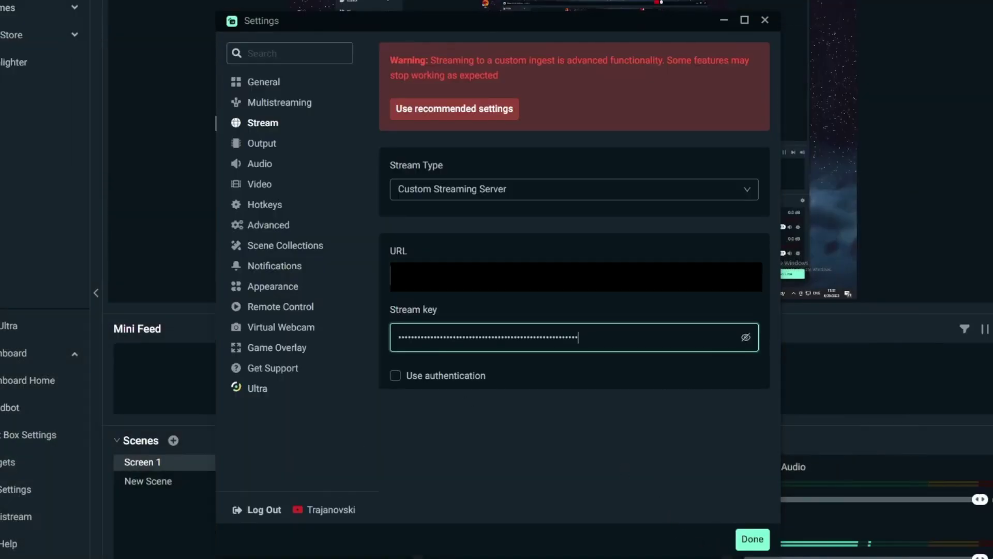
click(749, 538)
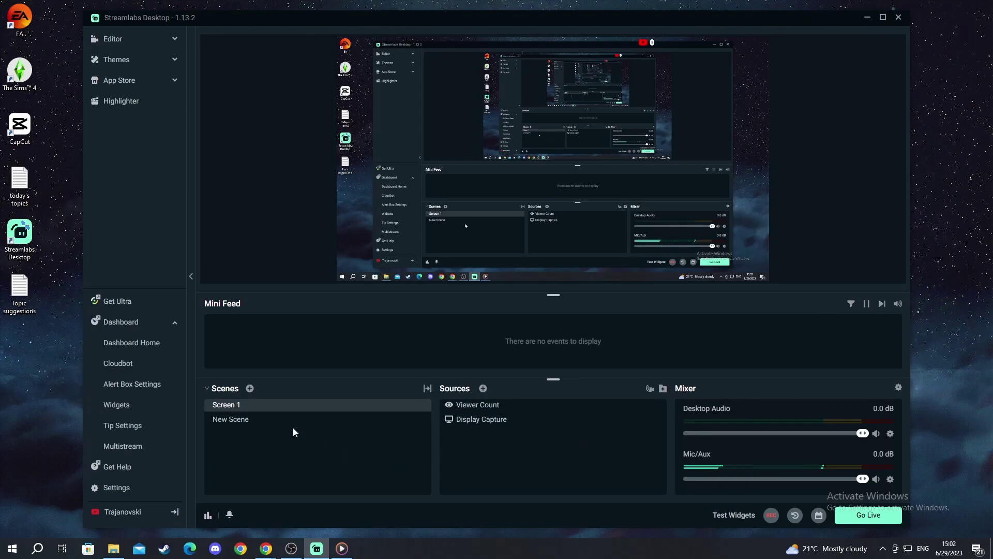
Assign F8 as the Start Streaming hotkey and F7 as the Stop Streaming hotkey.
click(144, 490)
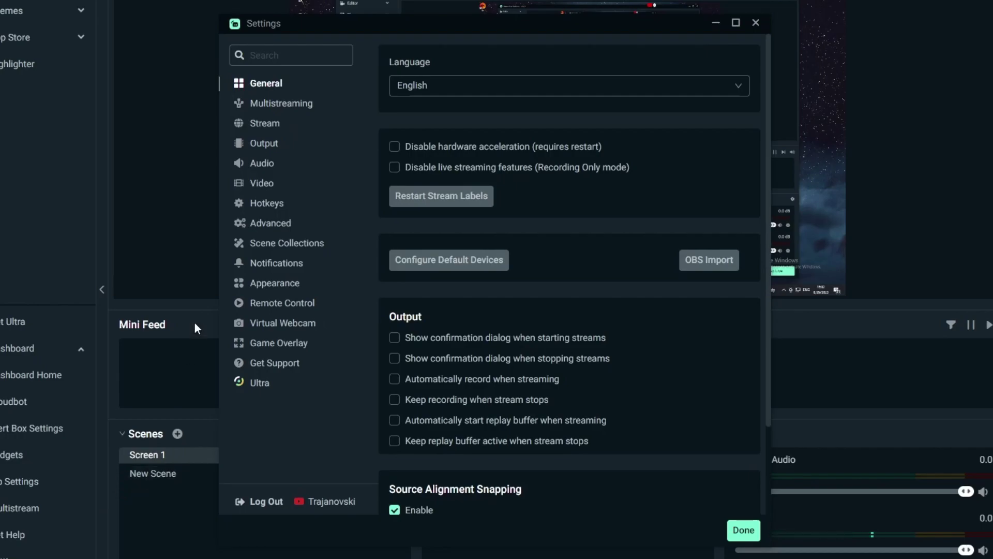
click(265, 206)
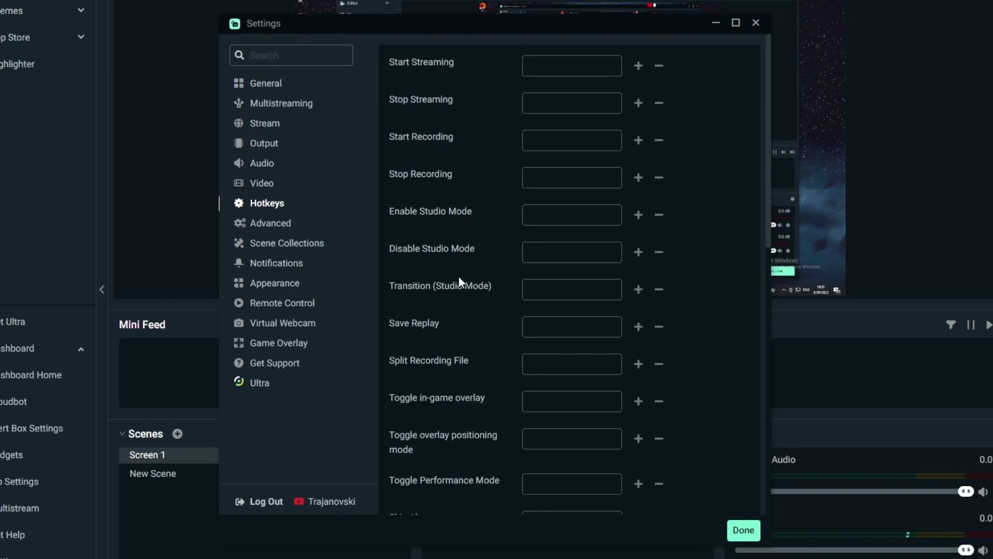
scroll(501, 350, down, 3)
scroll(501, 347, up, 2)
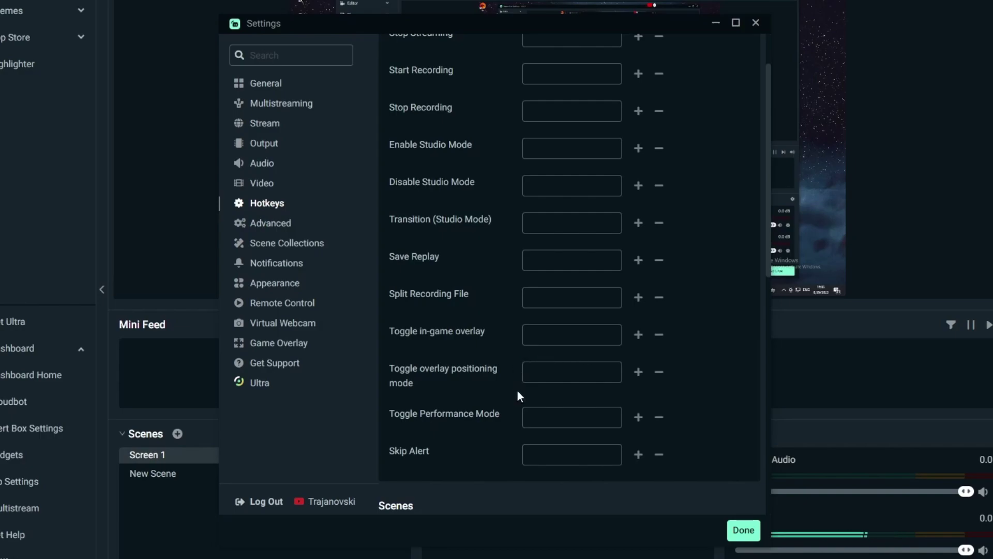
scroll(507, 380, up, 2)
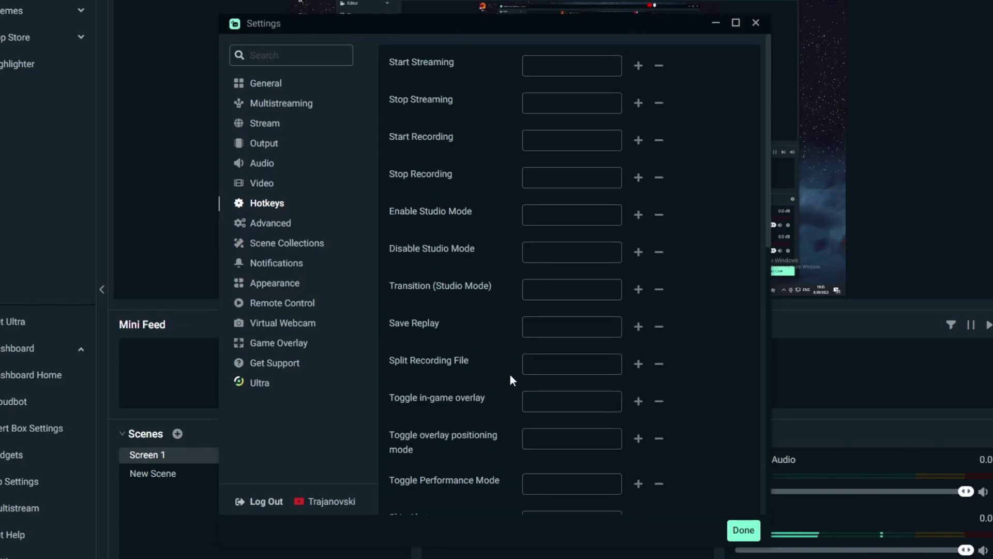
click(423, 66)
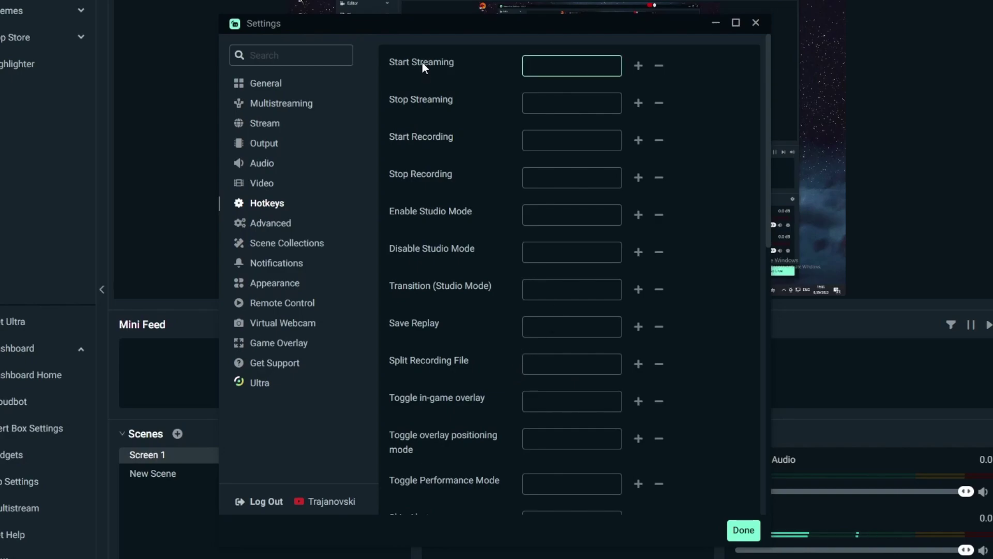
key(F8)
click(570, 104)
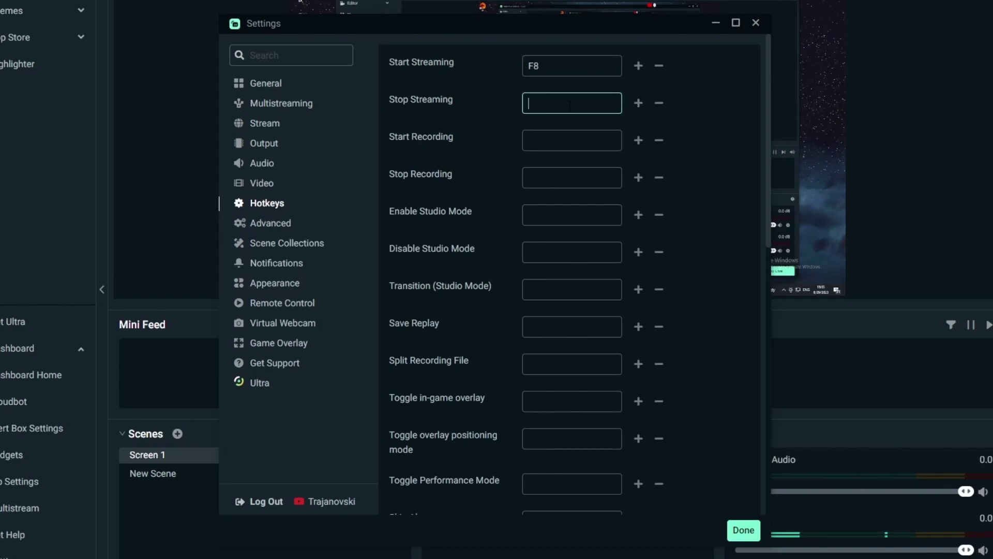
click(697, 134)
scroll(697, 133, down, 6)
Keep the video base resolution at 1920x1080, with output at 1280x720.
click(266, 188)
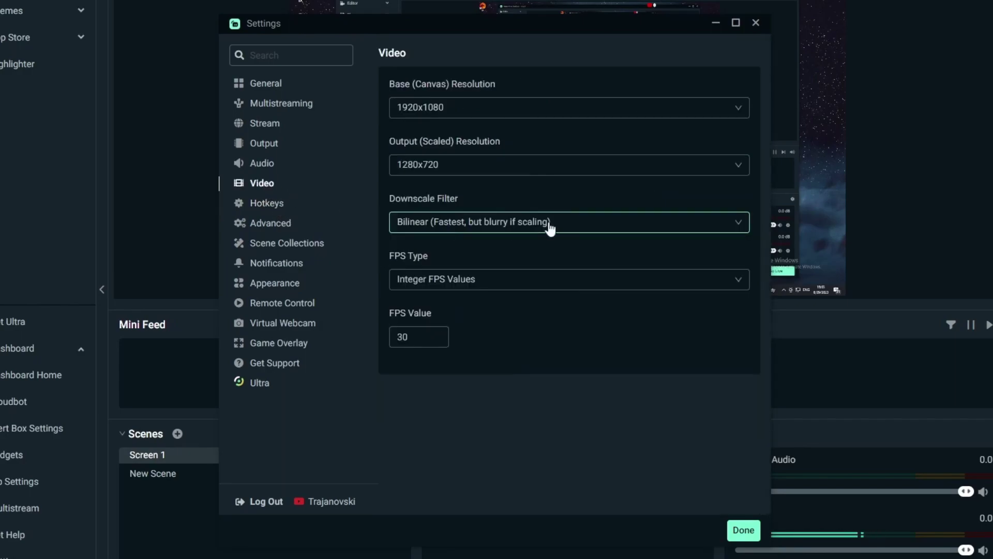
click(485, 109)
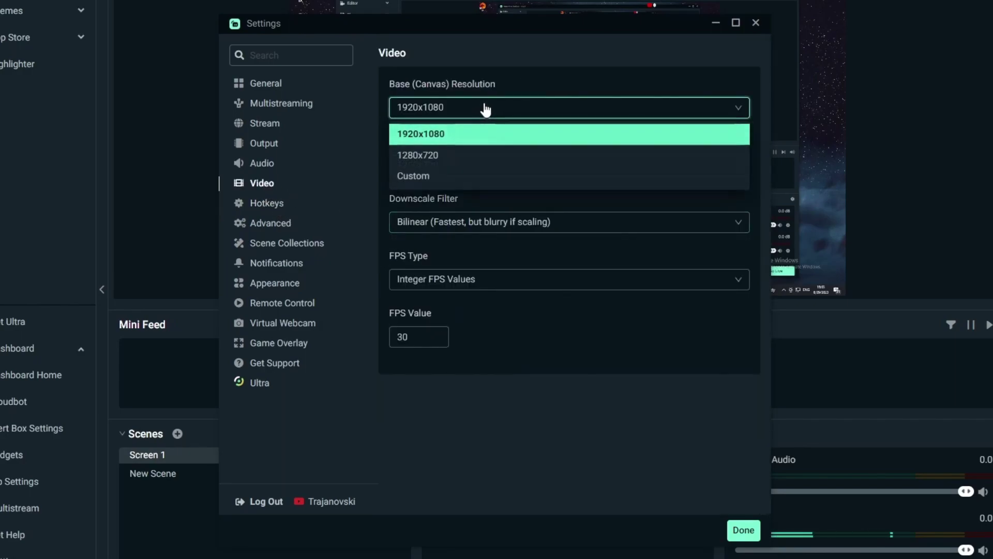
click(465, 132)
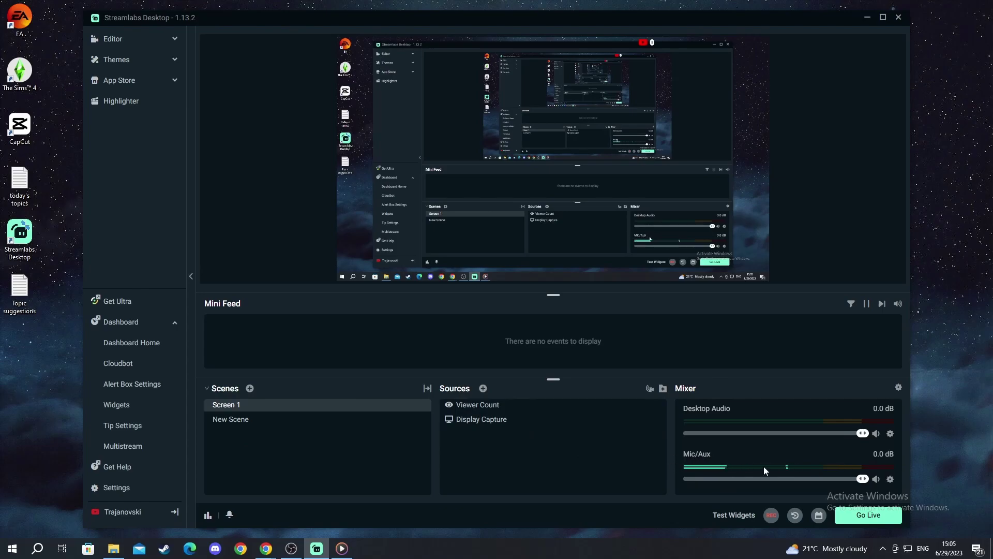
Set the Mic/Aux source's device to Microphone (Sound Blaster Play! 3) in its properties.
click(887, 479)
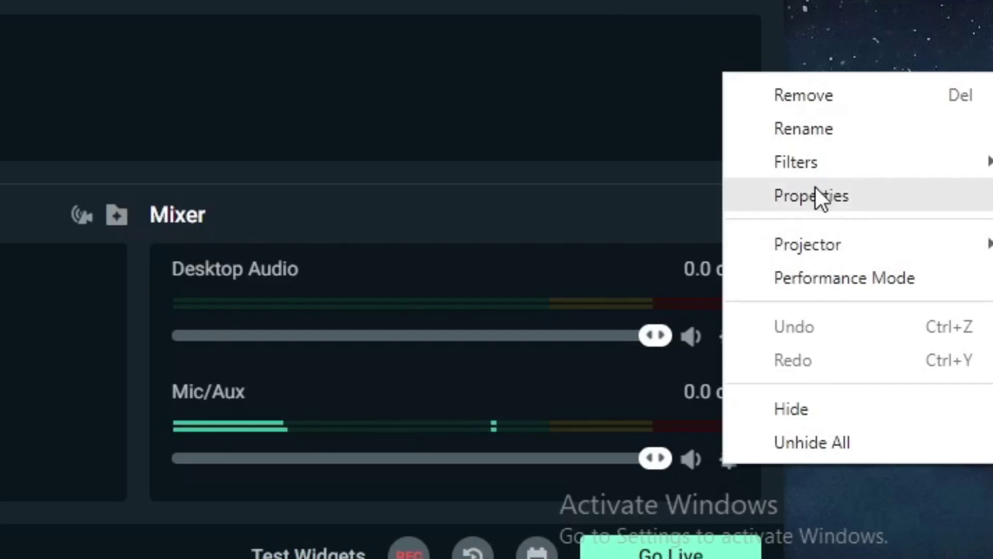
click(815, 195)
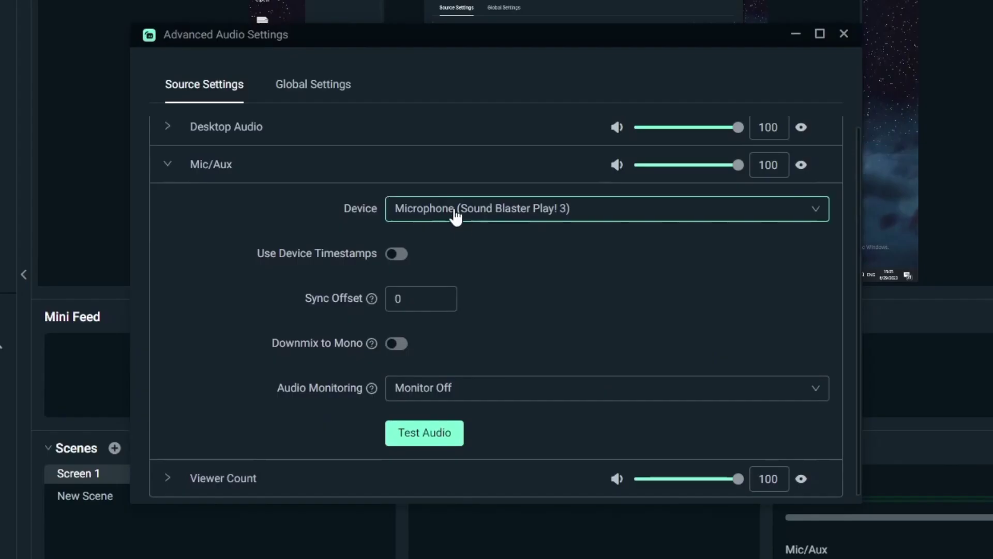
scroll(465, 253, up, 1)
click(430, 227)
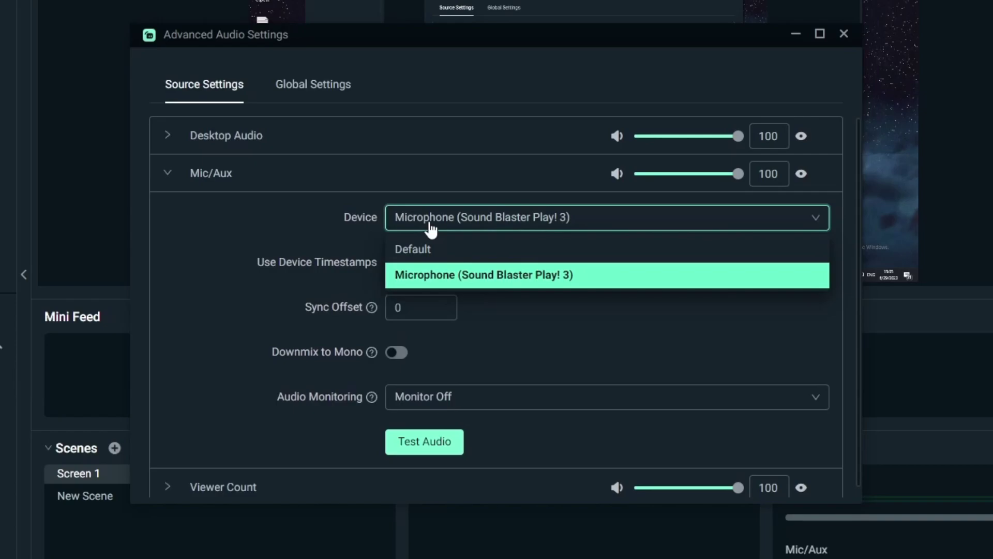
click(425, 278)
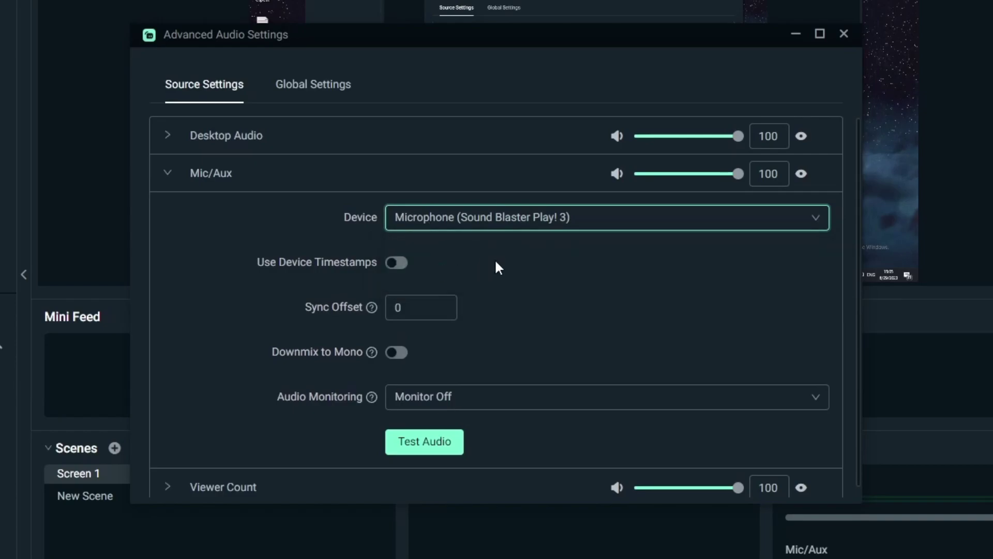